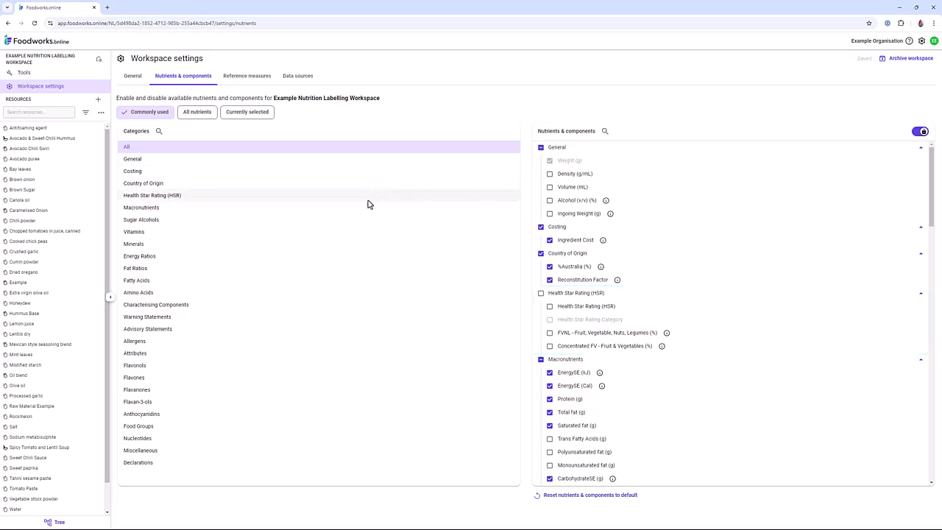
Enable all components in the Health Star Rating (HSR) category for the workspace.
{"action": "left_click", "coordinate": [367, 200]}
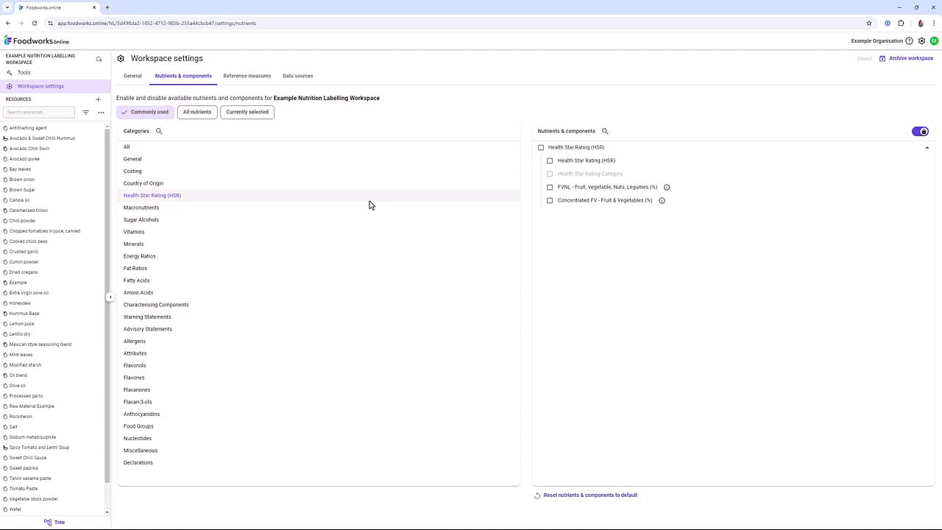
{"action": "left_click", "coordinate": [378, 200]}
{"action": "left_click", "coordinate": [541, 147]}
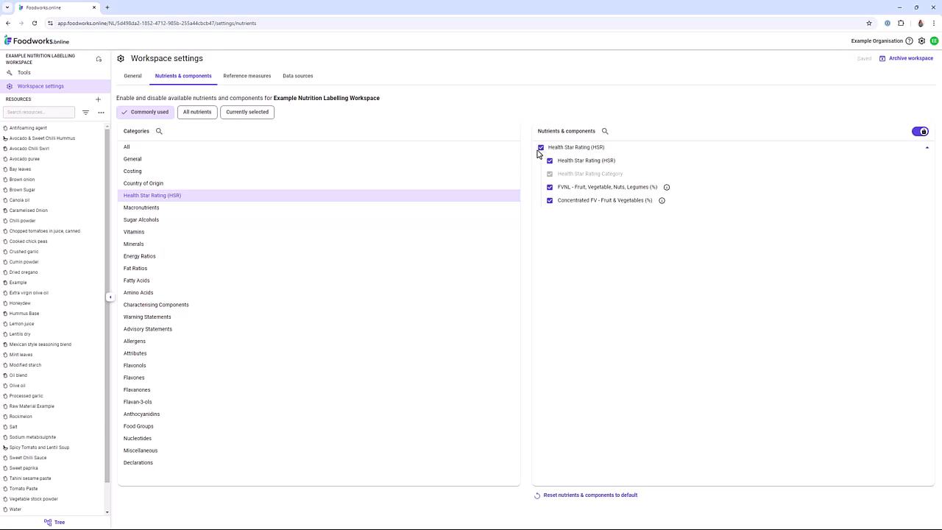
Review the components in the Macronutrients category and the nutrient values of the Brown onion raw material.
{"action": "left_click", "coordinate": [482, 208]}
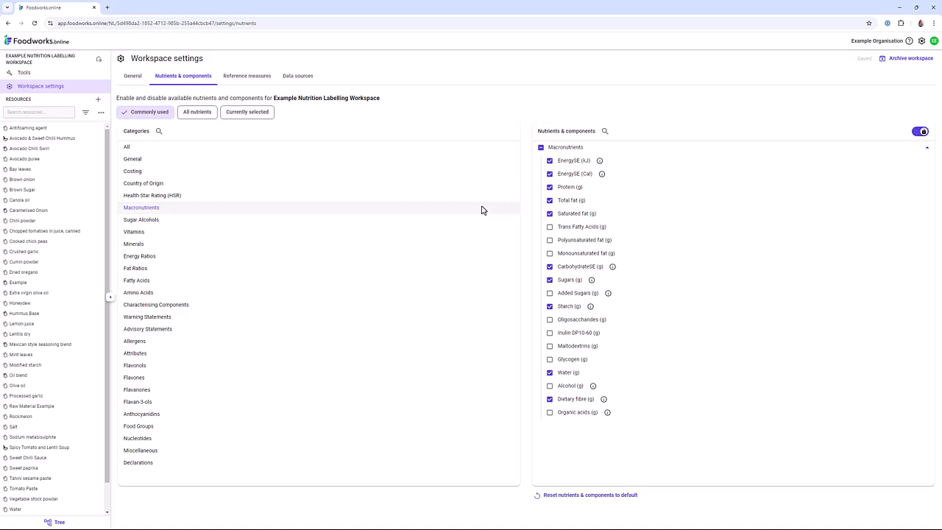
{"action": "left_click", "coordinate": [406, 210]}
{"action": "left_click", "coordinate": [61, 181]}
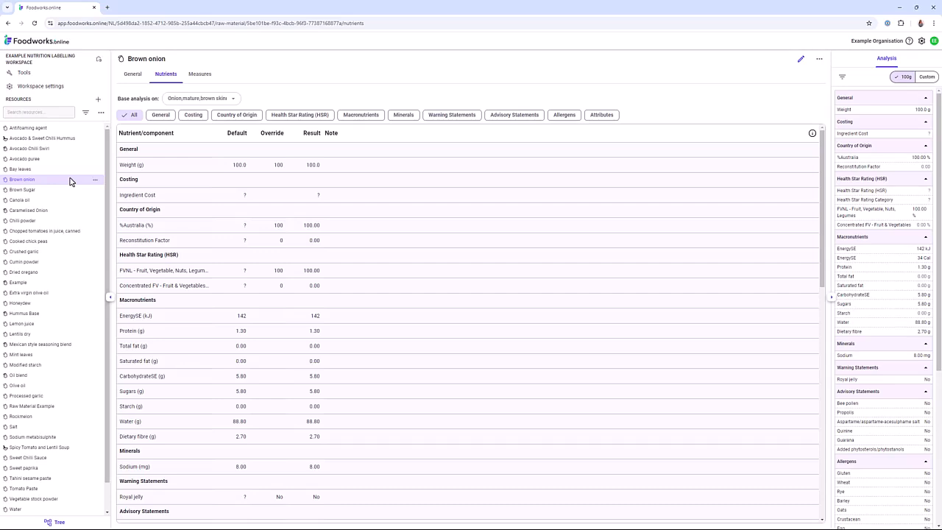
Edit the Spicy Tomato and Lentil Soup recipe and set its HSR/NSPC Category to Category 2.
{"action": "left_click", "coordinate": [56, 448]}
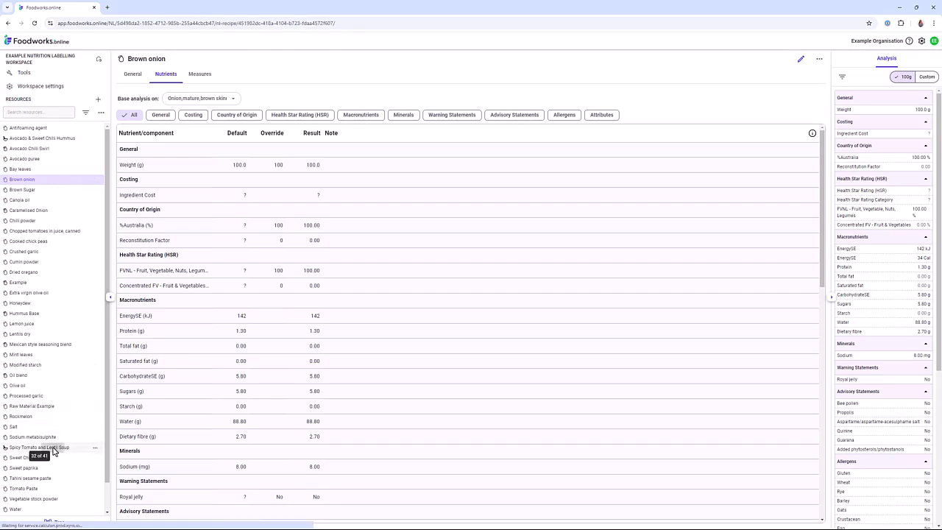
{"action": "left_click", "coordinate": [801, 60]}
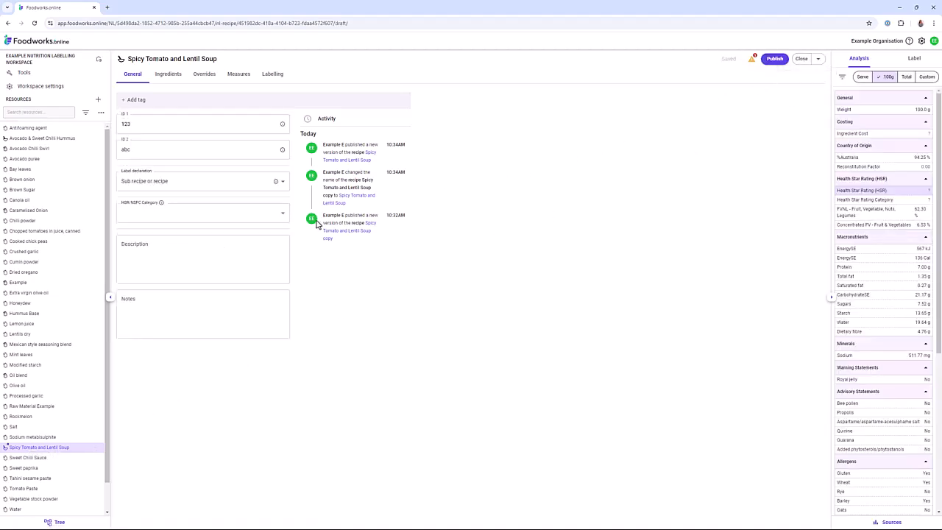
{"action": "left_click", "coordinate": [238, 215]}
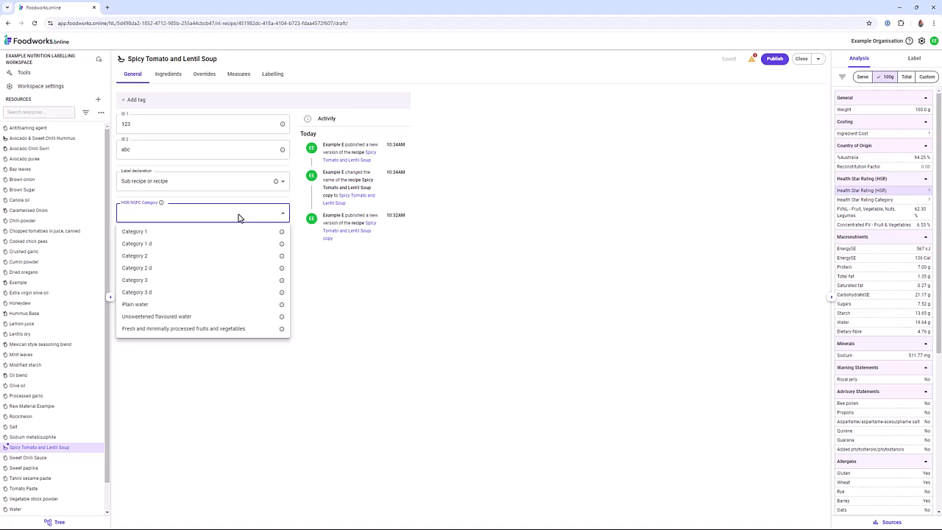
{"action": "left_click", "coordinate": [231, 255]}
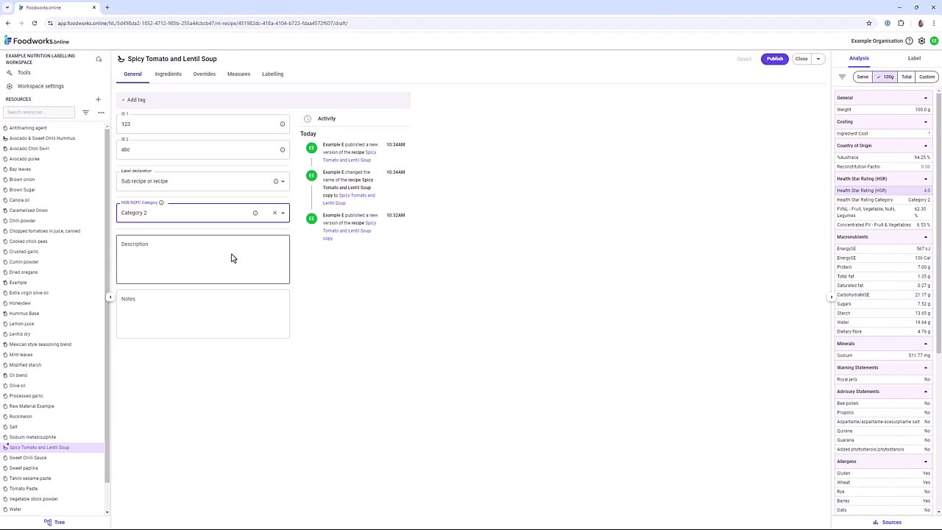
Read the descriptions of HSR Category 1 and Category 3, and publish the soup recipe with Category 2.
{"action": "left_click", "coordinate": [234, 214]}
{"action": "mouse_move", "coordinate": [282, 235]}
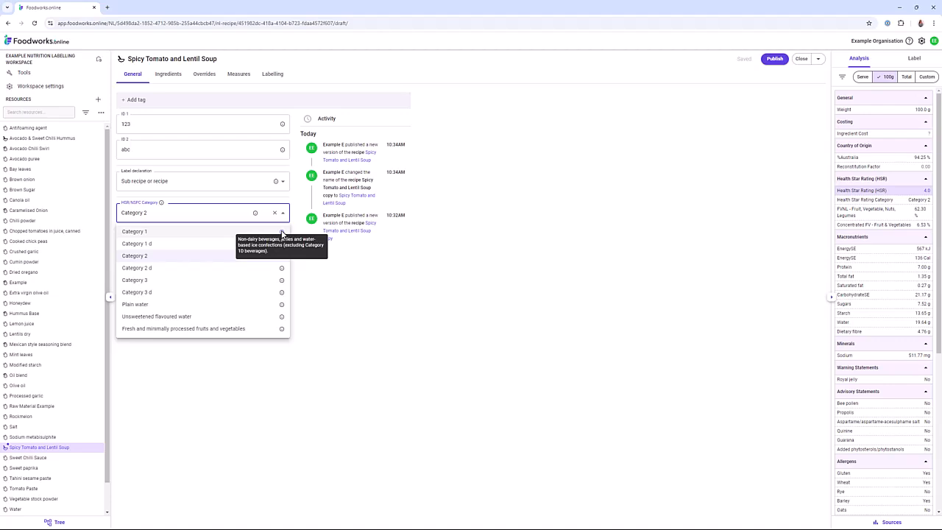
{"action": "mouse_move", "coordinate": [282, 282]}
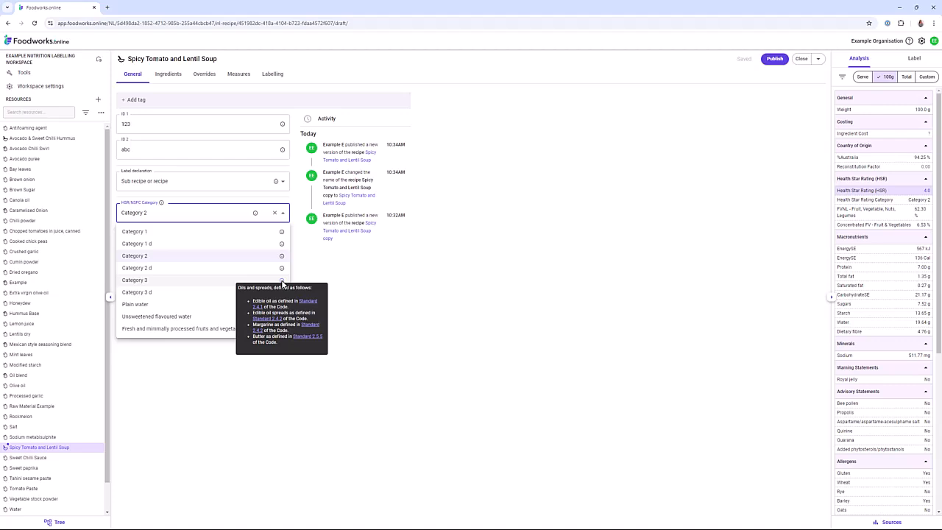
{"action": "left_click", "coordinate": [774, 59]}
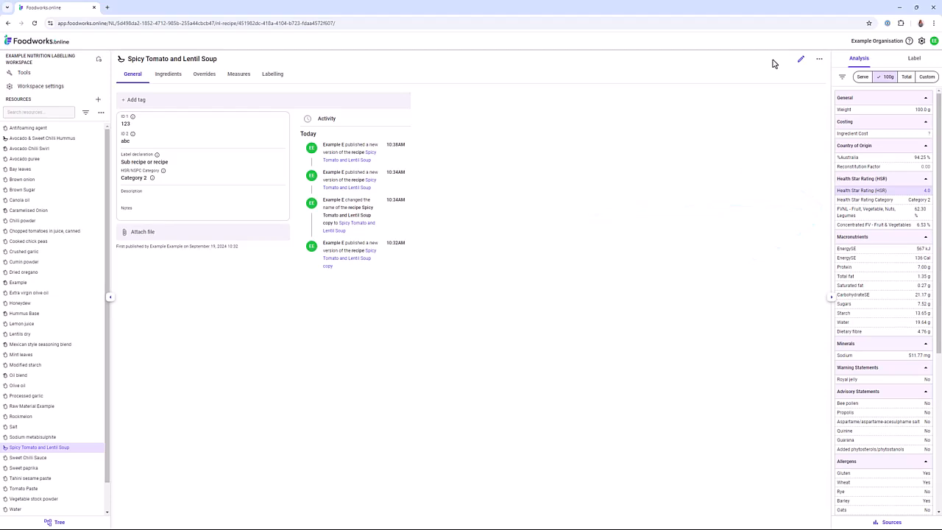
Break down sodium by ingredient in the soup recipe and open the canned chopped tomatoes resource from its row.
{"action": "left_click", "coordinate": [174, 80]}
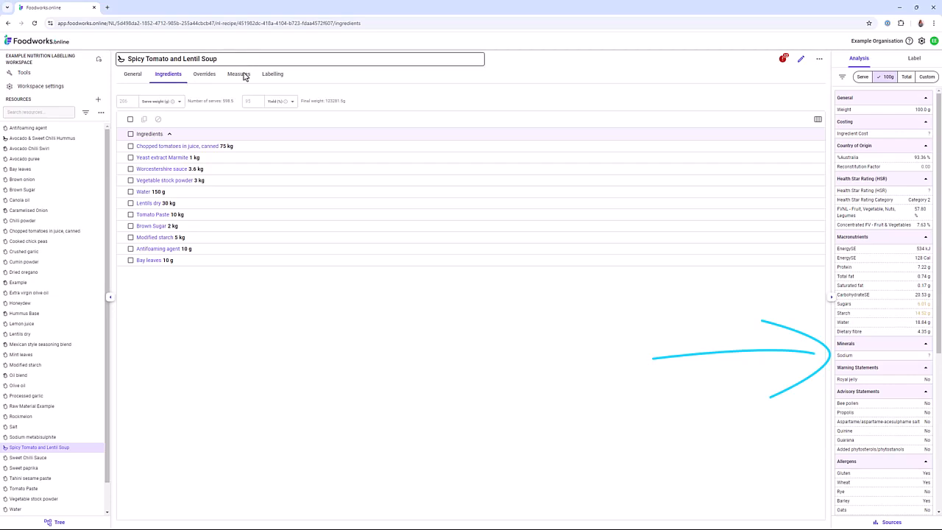
{"action": "left_click", "coordinate": [878, 356]}
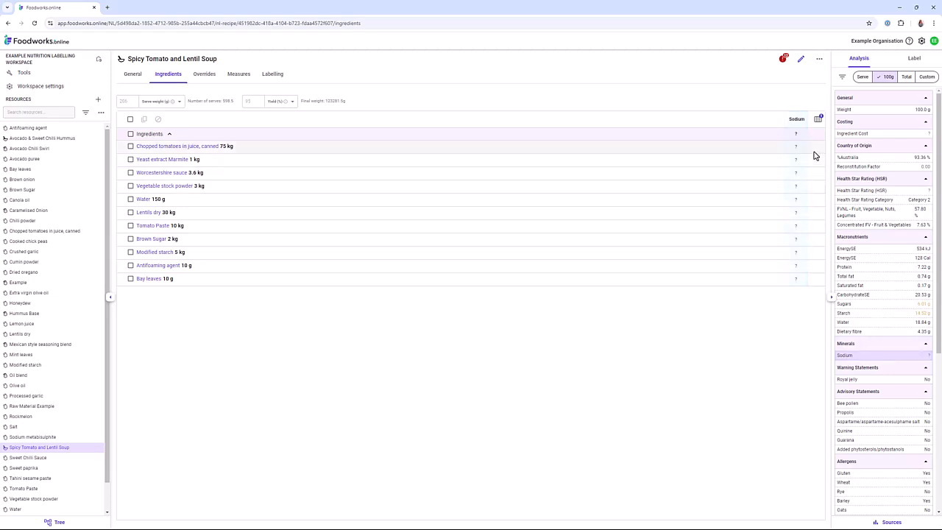
{"action": "left_click", "coordinate": [801, 59]}
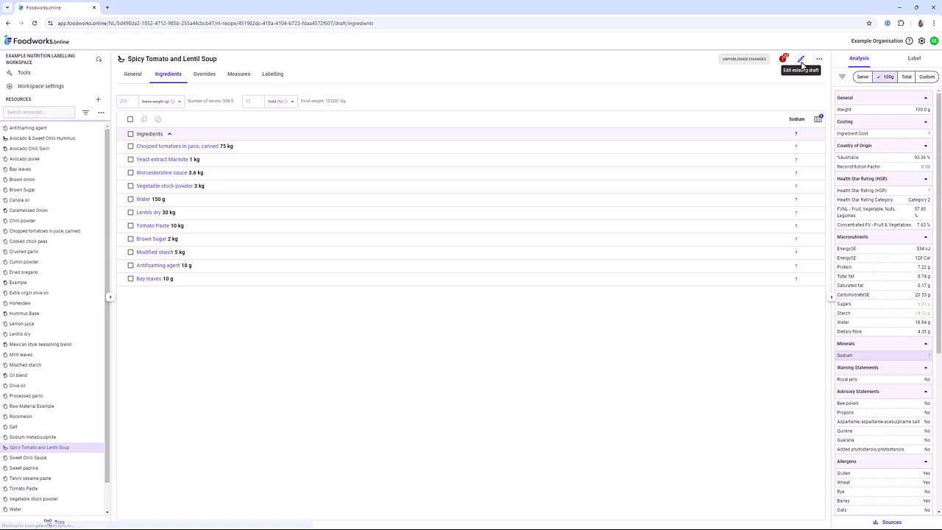
{"action": "left_click", "coordinate": [817, 148]}
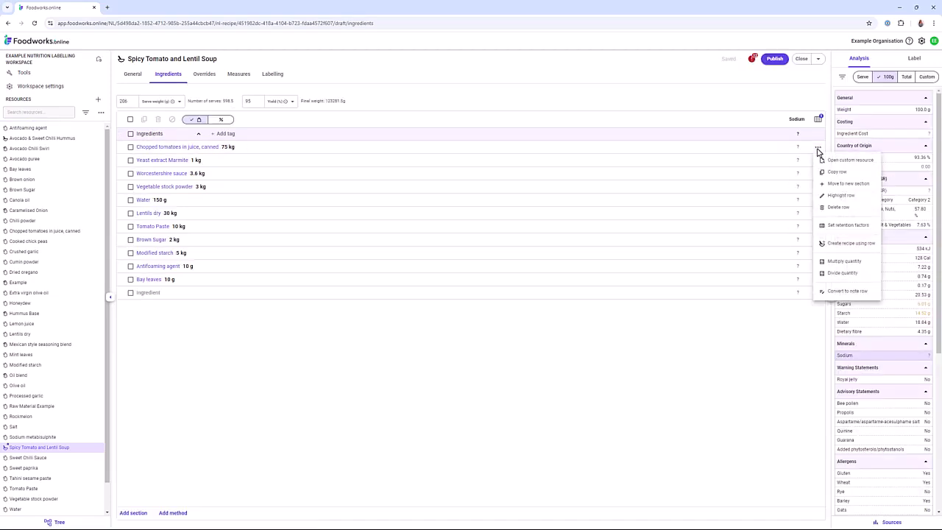
{"action": "left_click", "coordinate": [847, 160]}
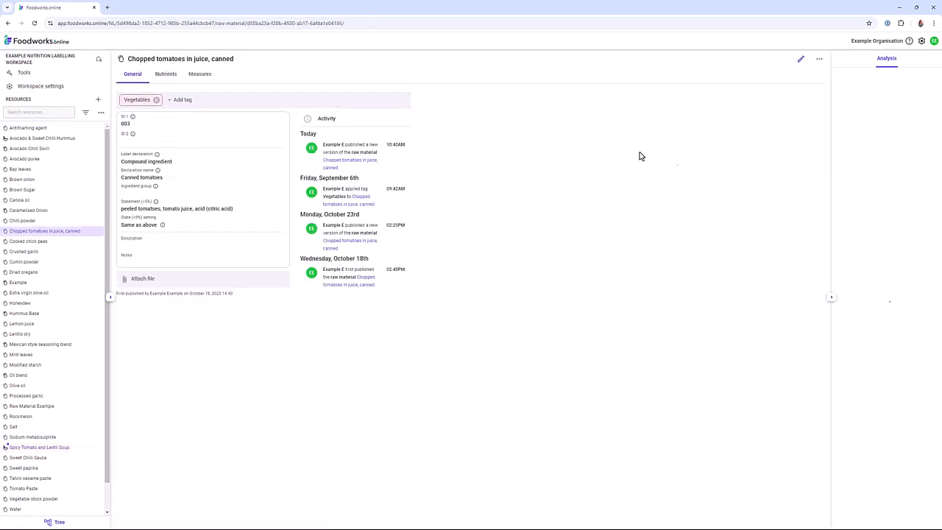
Set the sodium override of Chopped tomatoes in juice, canned to 35 mg and publish the raw material.
{"action": "left_click", "coordinate": [166, 76]}
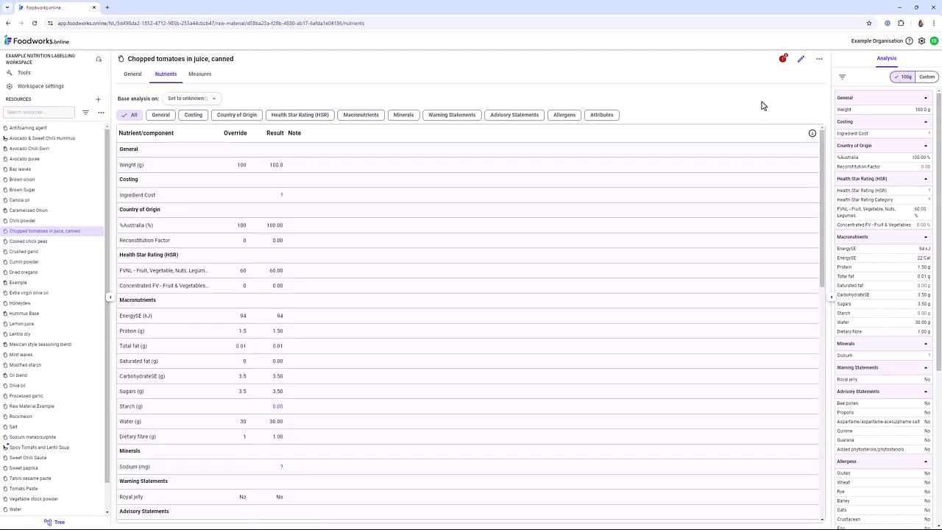
{"action": "left_click", "coordinate": [801, 58]}
{"action": "left_click", "coordinate": [241, 473]}
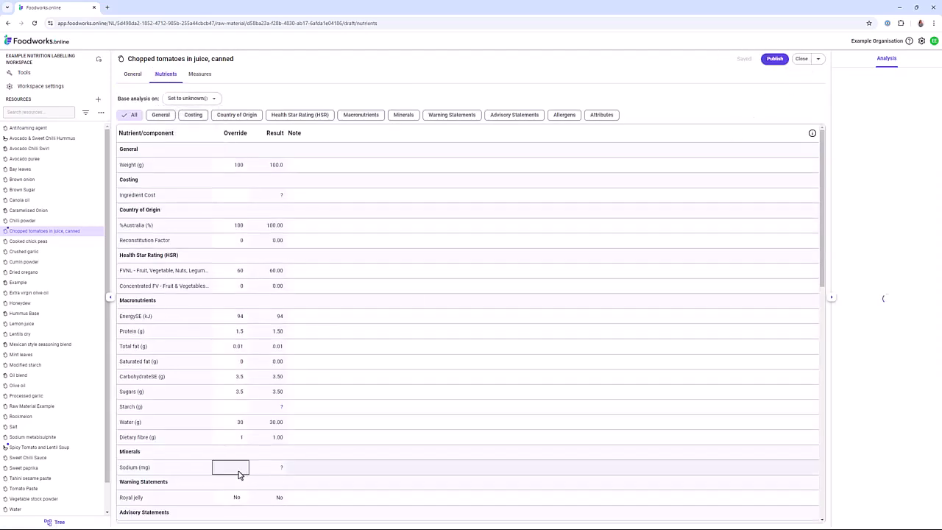
{"action": "type", "text": "35"}
{"action": "left_click", "coordinate": [772, 58]}
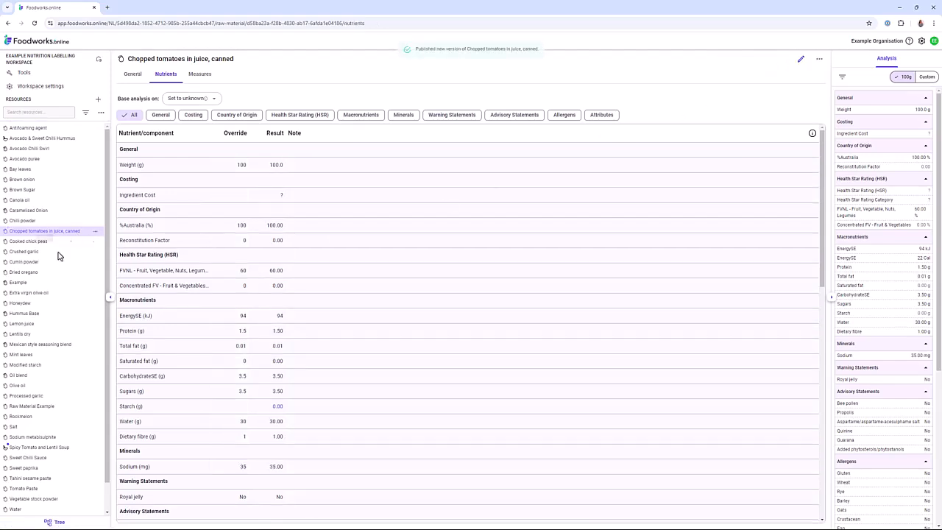
Return to the Spicy Tomato and Lentil Soup ingredients and break down sugars by ingredient.
{"action": "left_click", "coordinate": [39, 448]}
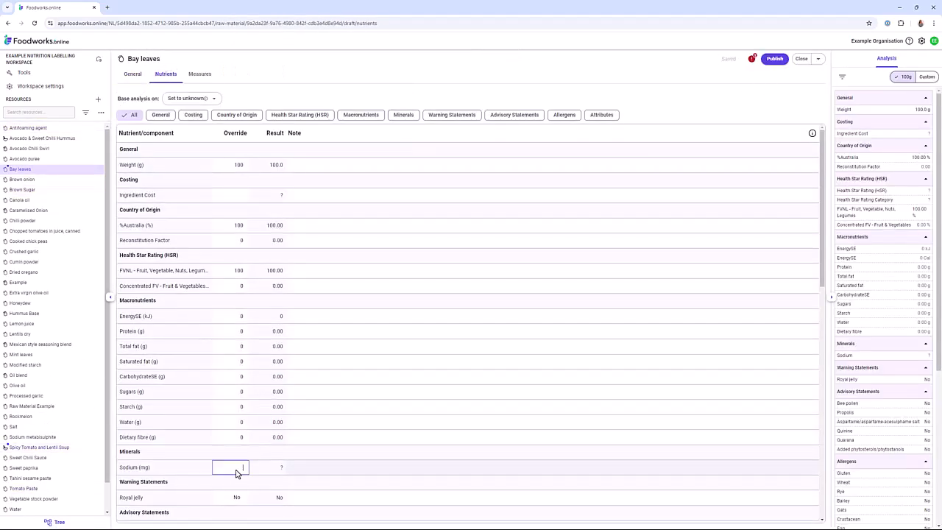
{"action": "left_click", "coordinate": [36, 446]}
{"action": "left_click", "coordinate": [176, 76]}
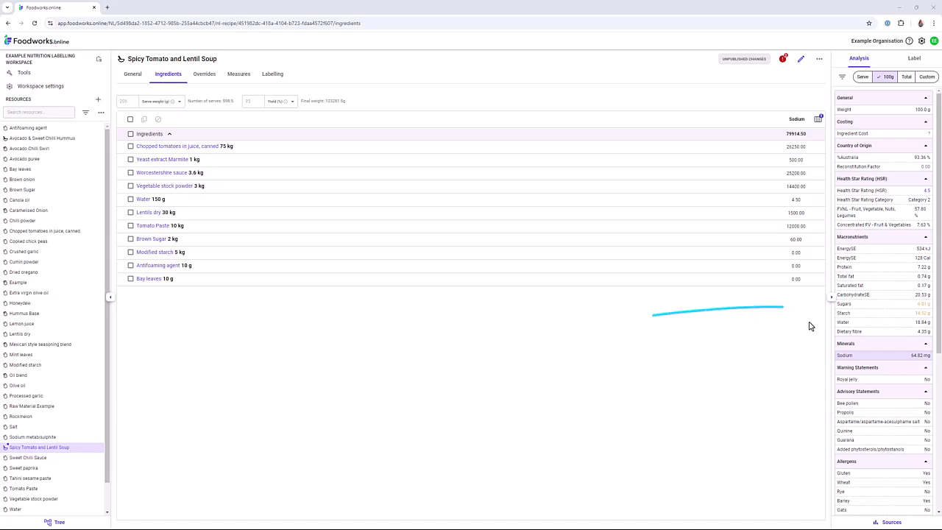
{"action": "left_click", "coordinate": [866, 306]}
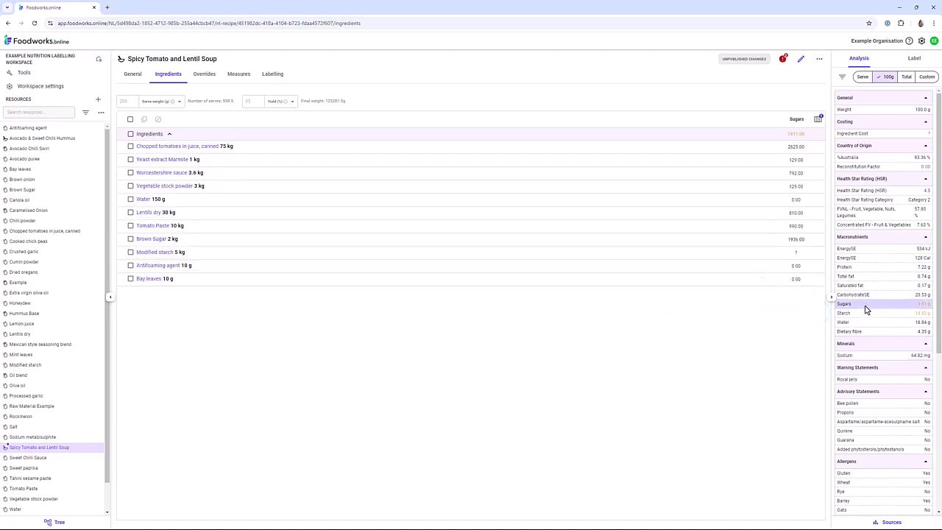
Set the sugars override of the Modified starch ingredient to 3 g and publish the raw material.
{"action": "left_click", "coordinate": [158, 252]}
{"action": "left_click", "coordinate": [238, 392]}
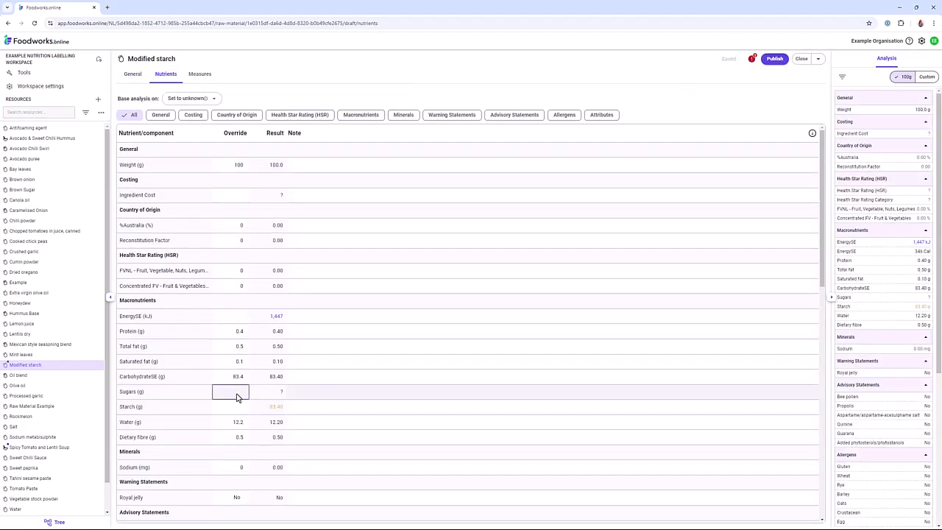
{"action": "type", "text": "3"}
{"action": "key", "text": "Return"}
{"action": "left_click", "coordinate": [774, 58]}
Open the soup recipe's HSR labelling settings for editing and show the label preview.
{"action": "left_click", "coordinate": [38, 448]}
{"action": "left_click", "coordinate": [168, 74]}
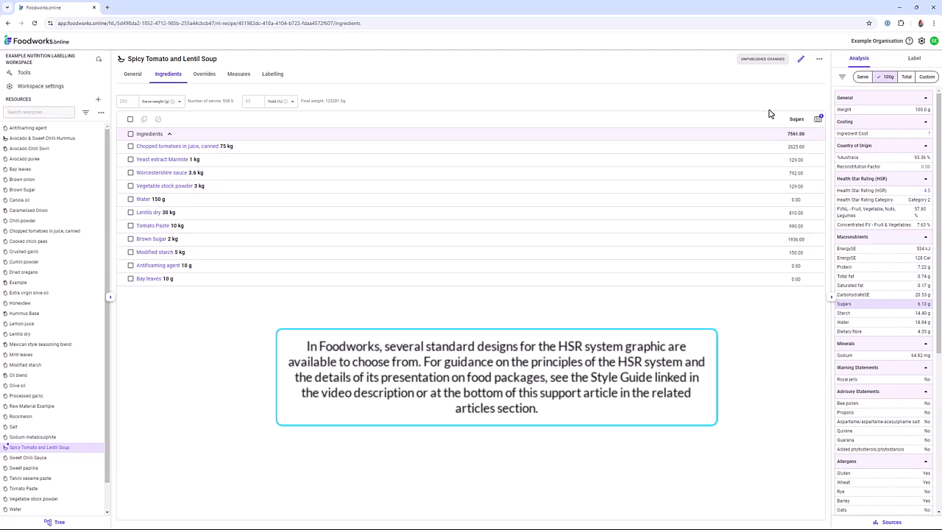
{"action": "left_click", "coordinate": [282, 78]}
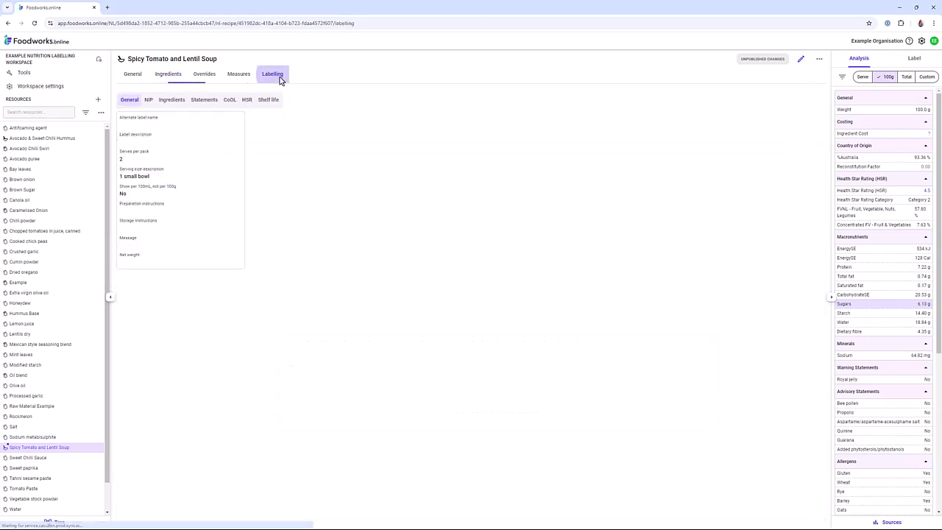
{"action": "left_click", "coordinate": [248, 101]}
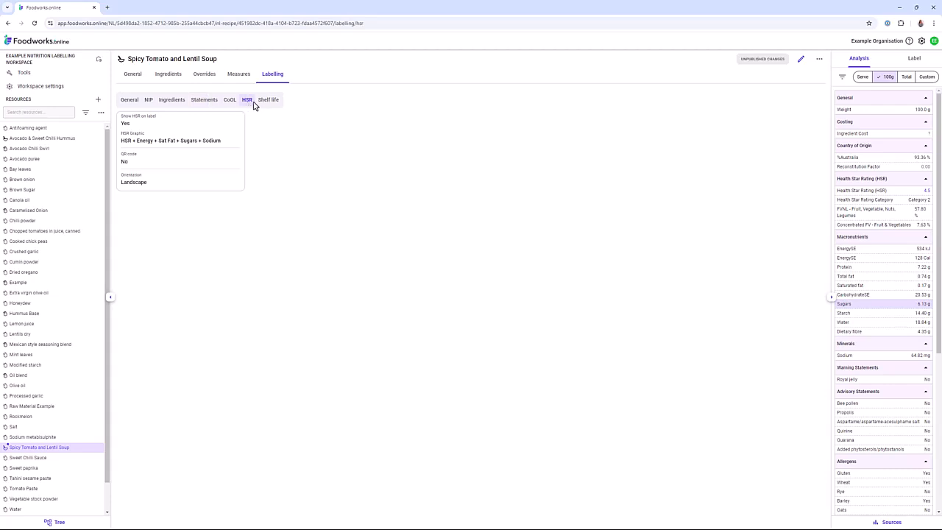
{"action": "left_click", "coordinate": [800, 59]}
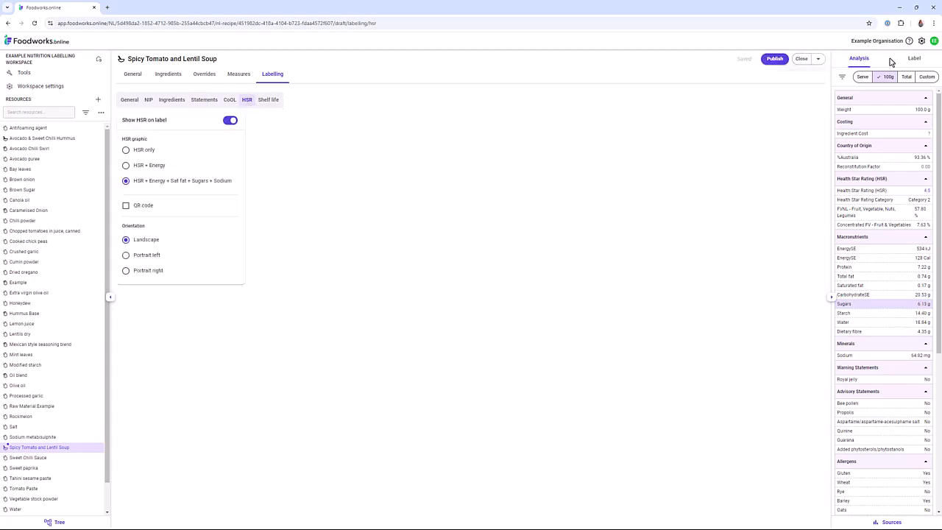
{"action": "left_click", "coordinate": [904, 59]}
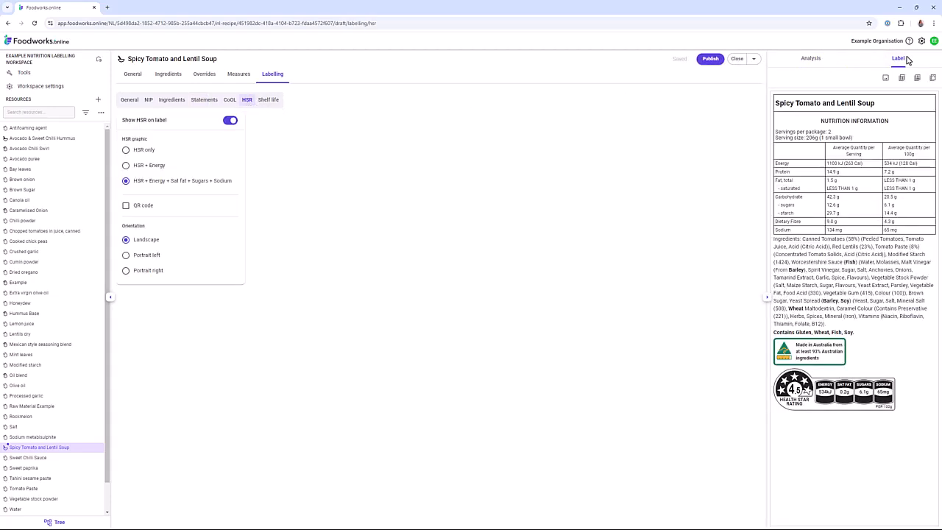
Try hiding the HSR graphic and the HSR only and HSR + Energy designs, returning to HSR + Energy + Sat fat + Sugars + Sodium.
{"action": "left_click", "coordinate": [230, 120]}
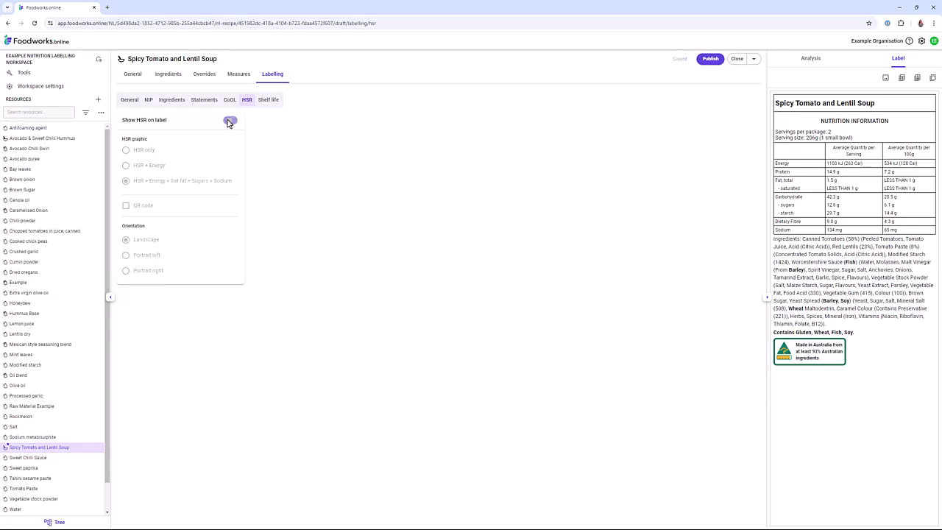
{"action": "left_click", "coordinate": [228, 121]}
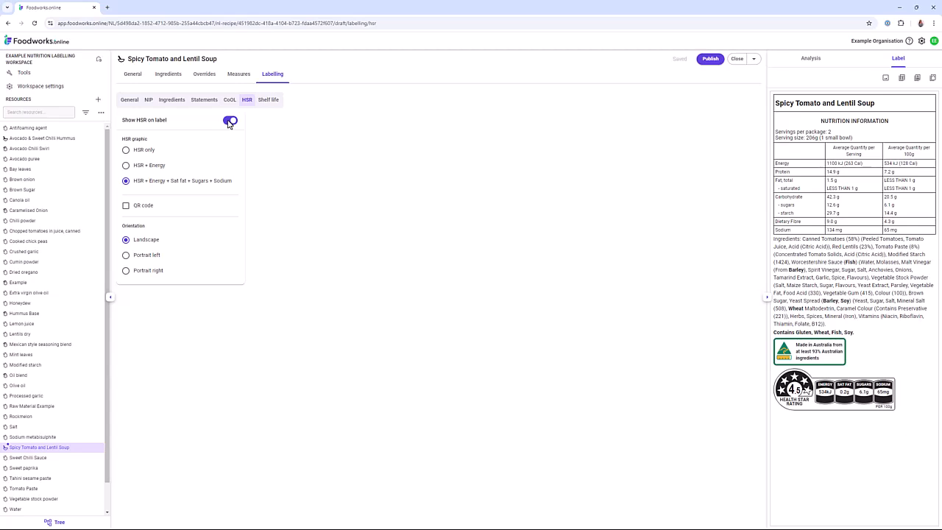
{"action": "left_click", "coordinate": [126, 151]}
{"action": "left_click", "coordinate": [126, 166]}
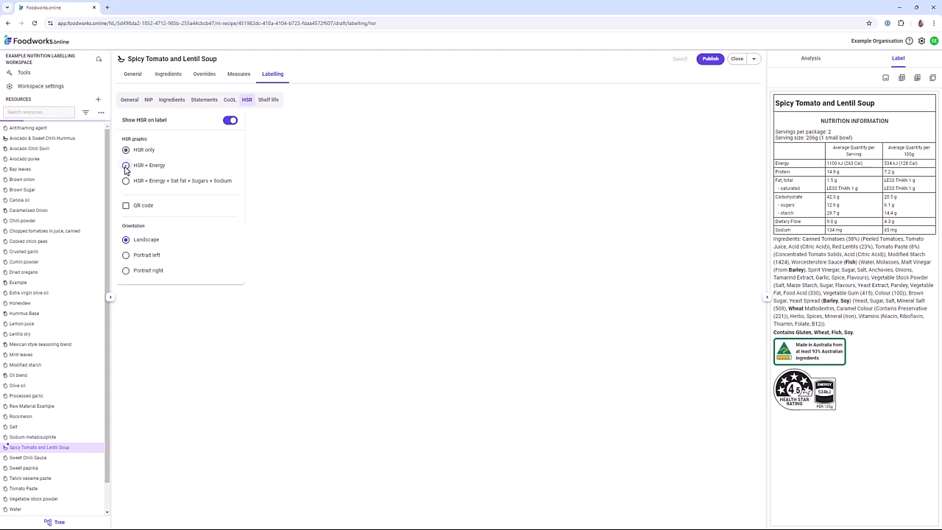
{"action": "left_click", "coordinate": [126, 181]}
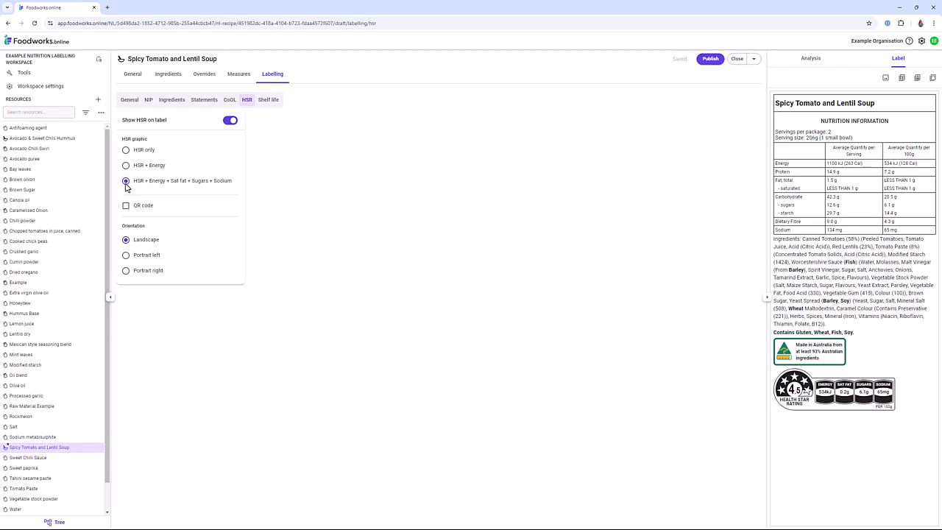
Preview the Portrait left orientation, set the HSR graphic to Portrait right, and add the QR code to the label.
{"action": "left_click", "coordinate": [126, 256]}
{"action": "left_click", "coordinate": [126, 271]}
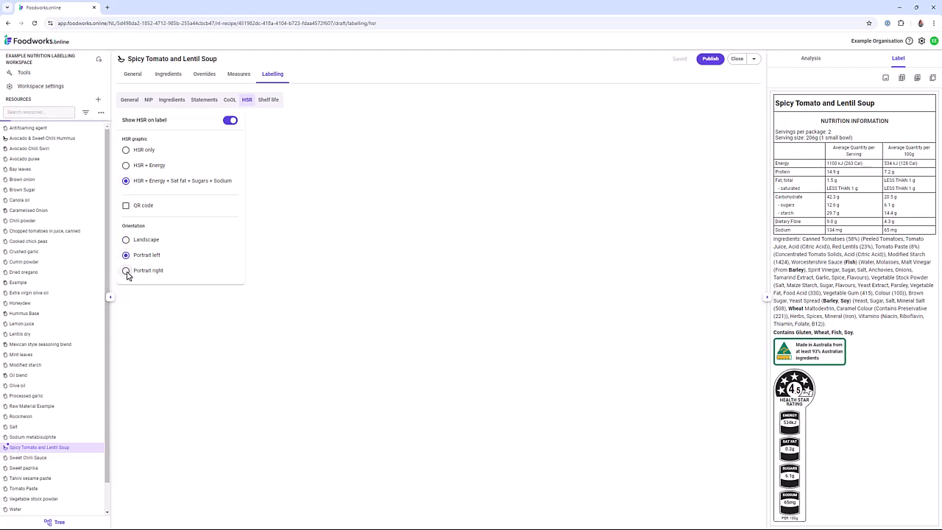
{"action": "left_click", "coordinate": [126, 206]}
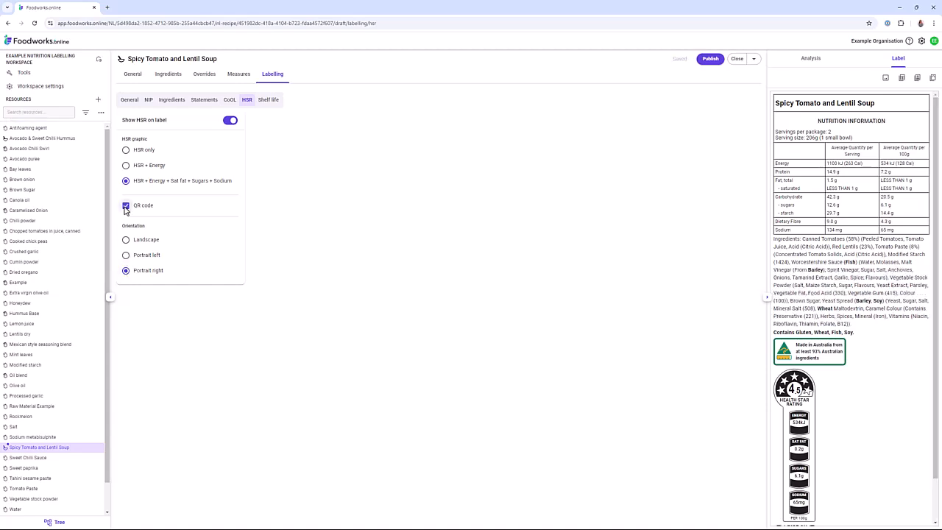
{"action": "scroll", "coordinate": [850, 256], "scroll_direction": "down", "scroll_amount": 2}
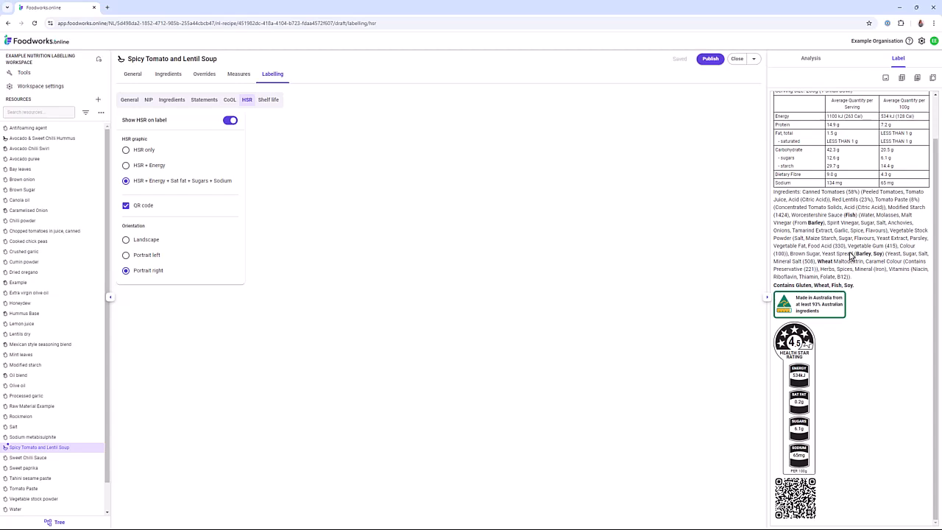
Publish the Spicy Tomato and Lentil Soup recipe with its HSR settings and download its label as an image.
{"action": "scroll", "coordinate": [851, 255], "scroll_direction": "up", "scroll_amount": 1}
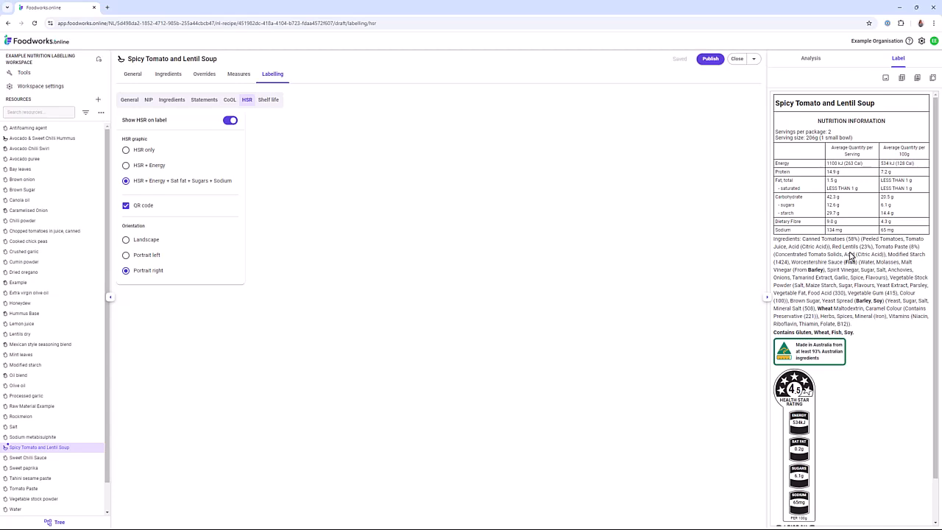
{"action": "left_click", "coordinate": [710, 59]}
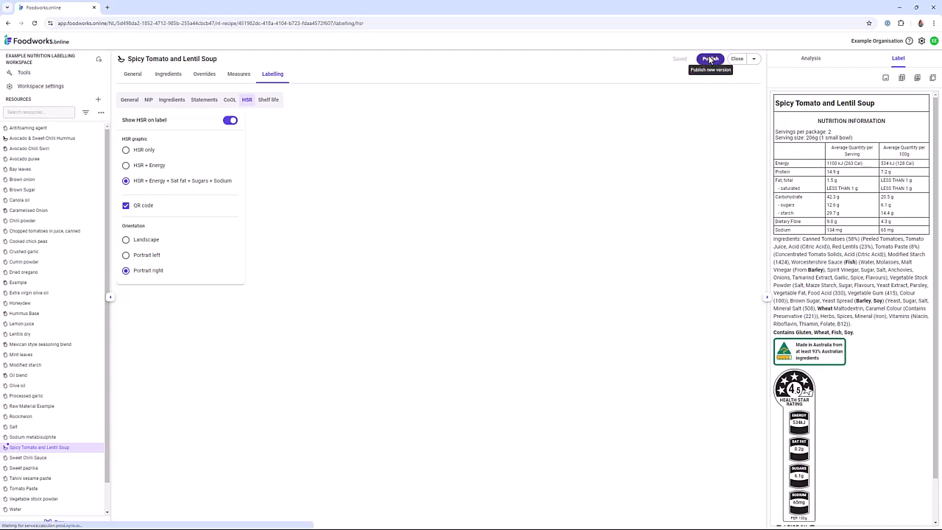
{"action": "left_click", "coordinate": [886, 78]}
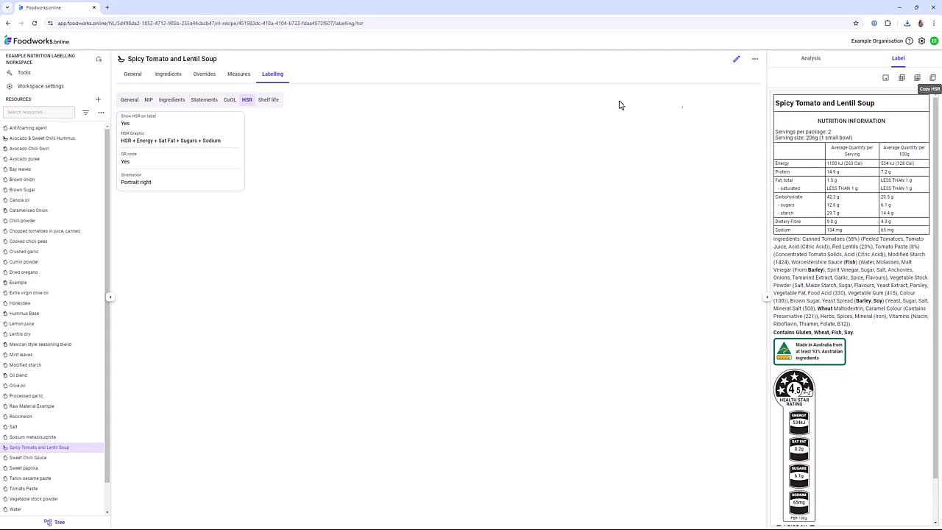
Limit the workspace export to recipes only, without sub recipes, and check which tags are available for filtering.
{"action": "left_click", "coordinate": [29, 73]}
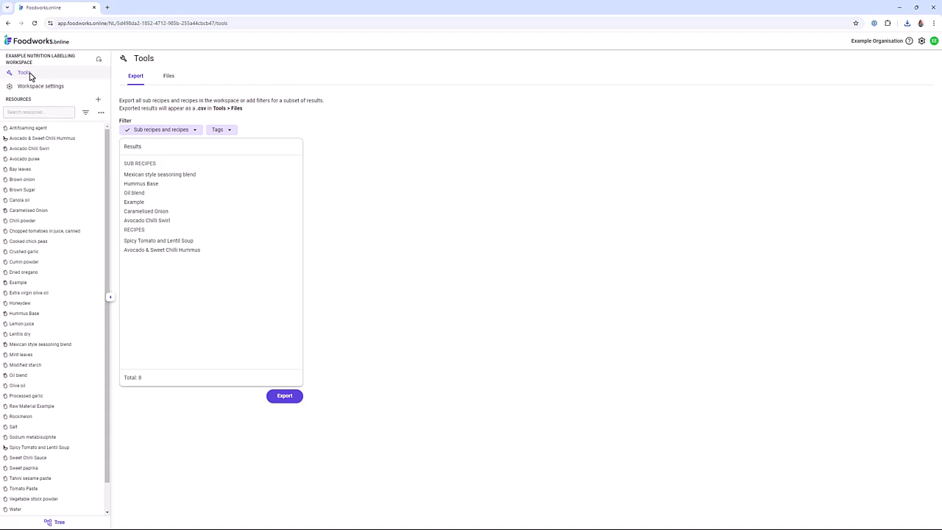
{"action": "left_click", "coordinate": [165, 132]}
{"action": "left_click", "coordinate": [157, 179]}
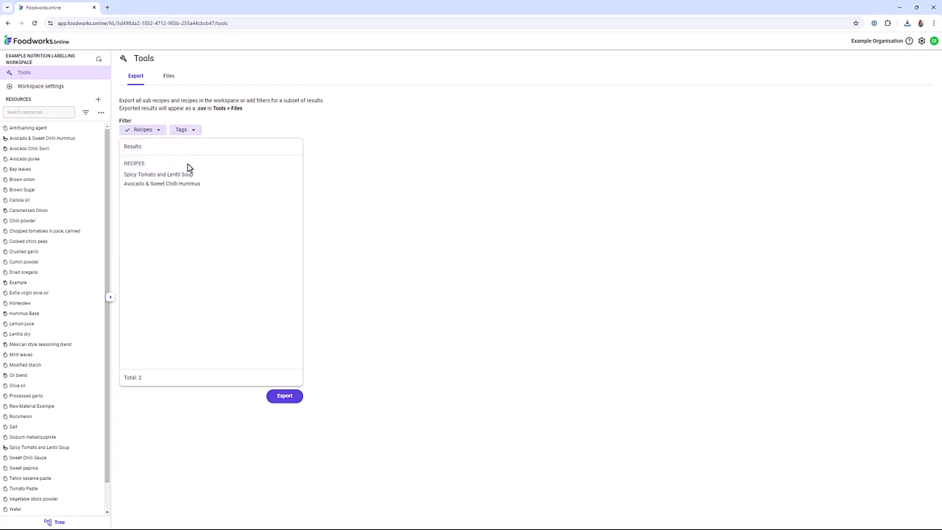
{"action": "left_click", "coordinate": [193, 131]}
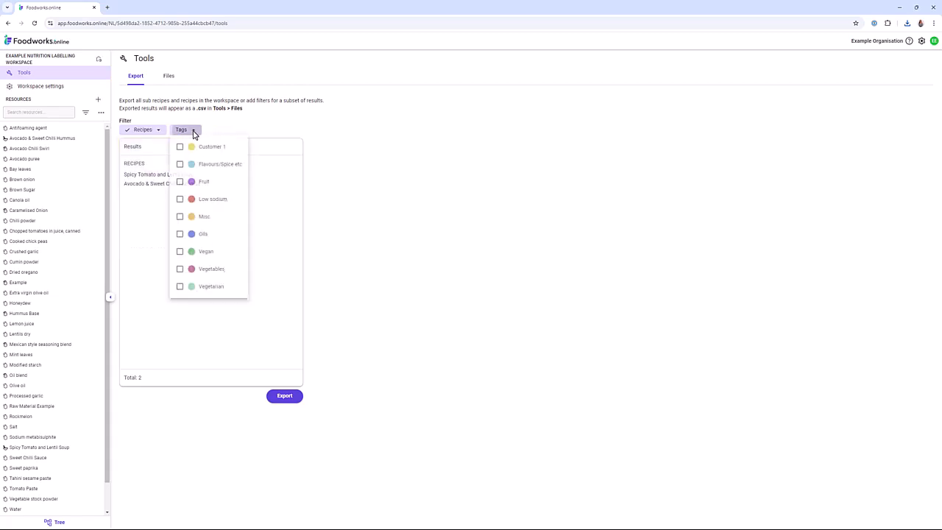
{"action": "left_click", "coordinate": [193, 131]}
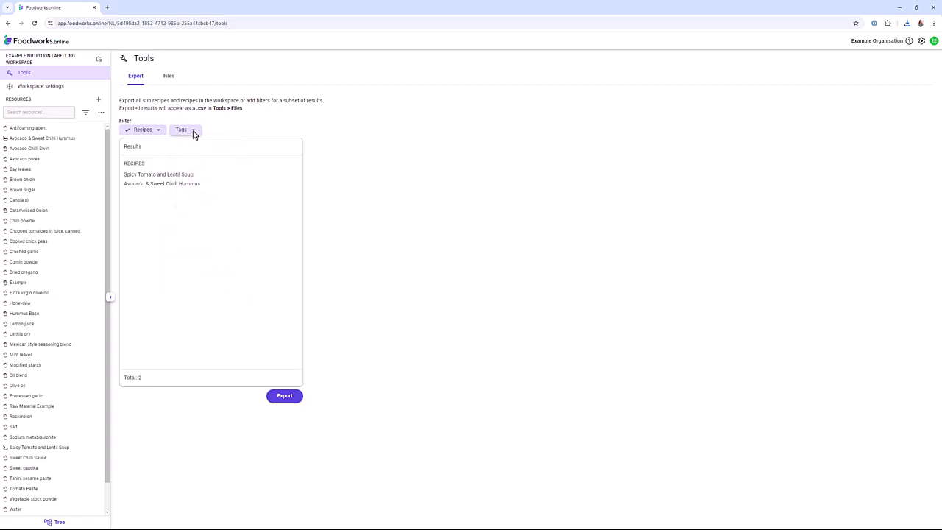
Export the filtered recipes and download the newest label data file from the exported files.
{"action": "left_click", "coordinate": [286, 395]}
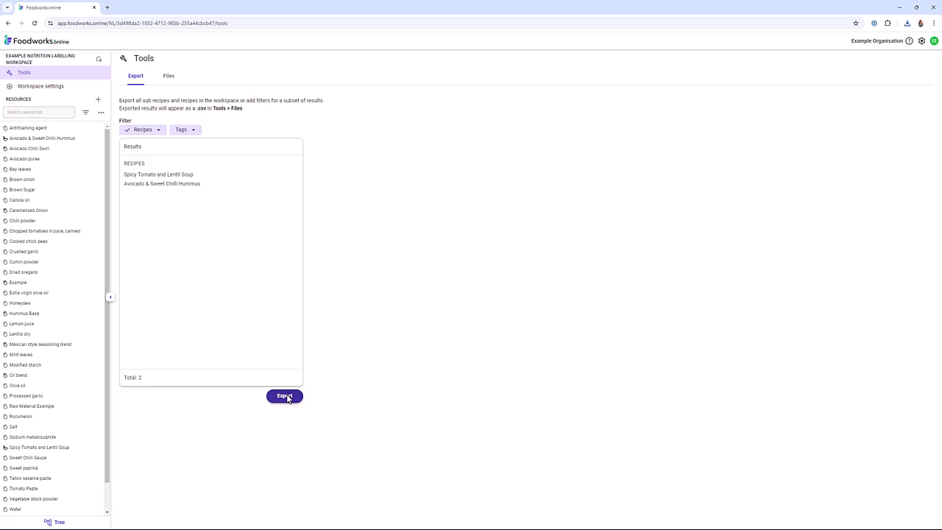
{"action": "left_click", "coordinate": [170, 78]}
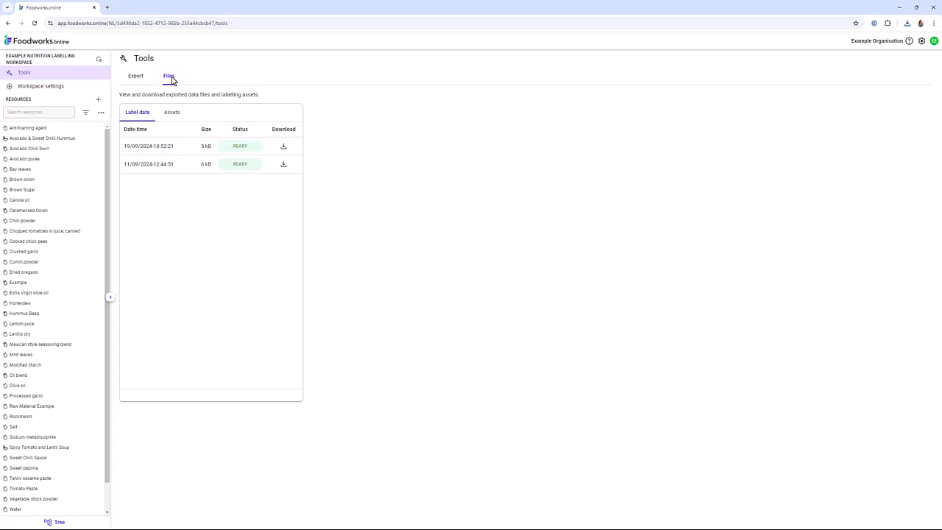
{"action": "left_click", "coordinate": [284, 148]}
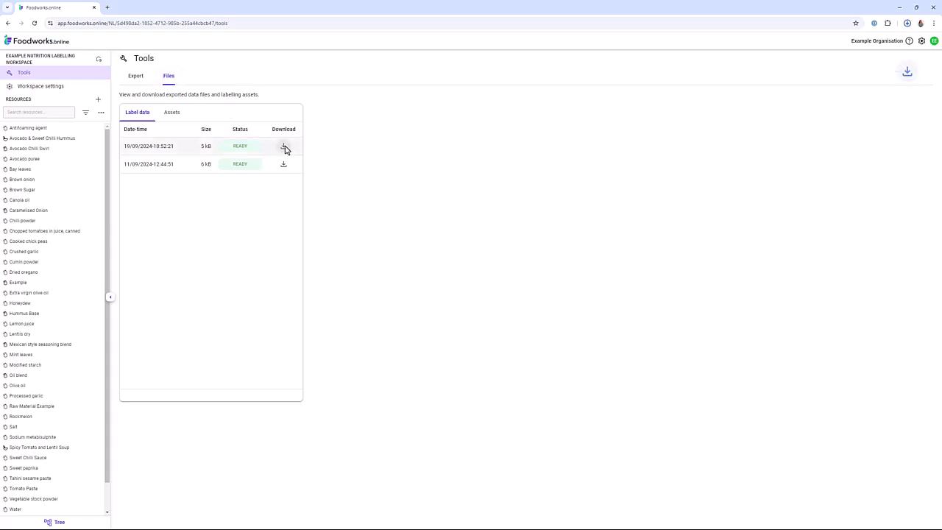